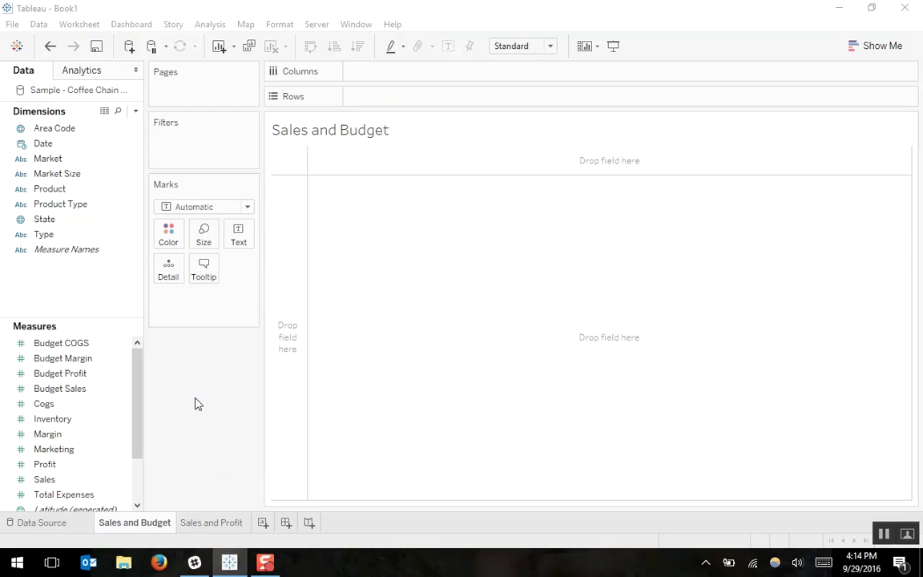
Step: Plot SUM(Sales) bars for the Central, East, South and West markets
left_click_drag(50, 480, 369, 95)
left_click_drag(79, 160, 416, 74)
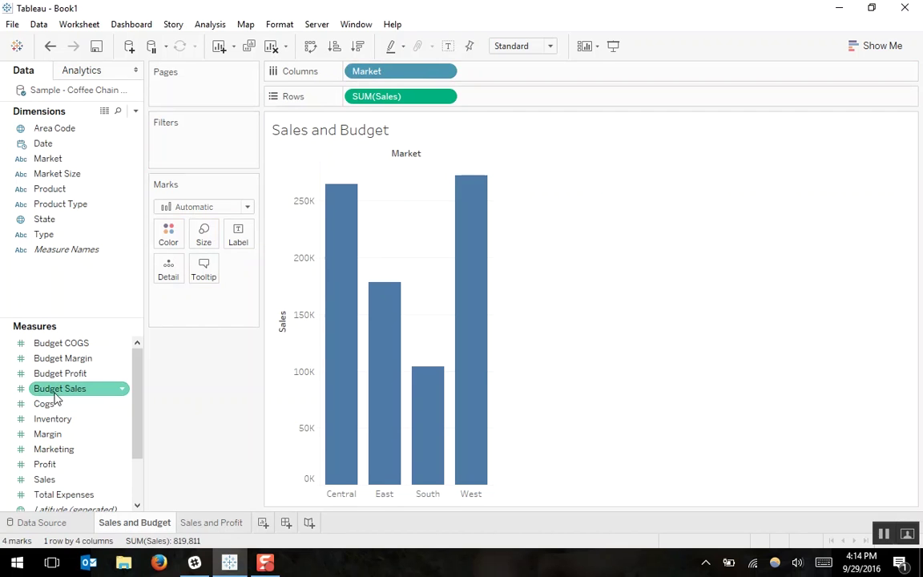
left_click_drag(58, 393, 289, 294)
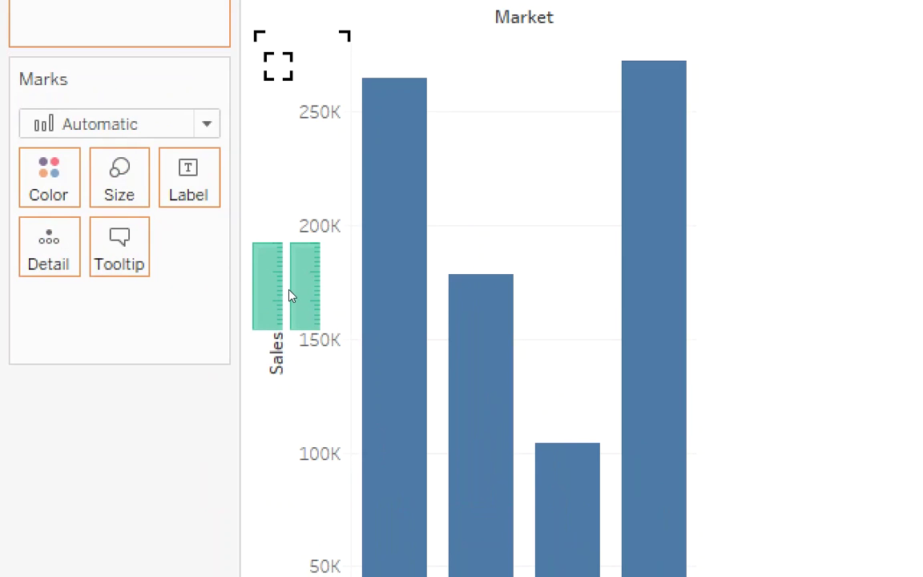
left_click_drag(289, 296, 289, 296)
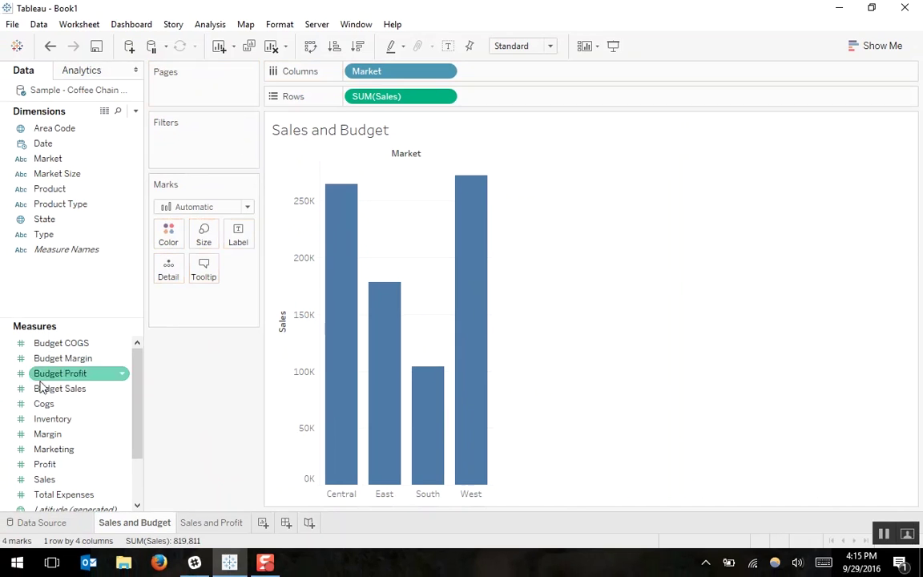
Step: Drop Budget Sales onto the Sales axis for paired bars on a shared Value axis per market
left_click_drag(44, 388, 286, 304)
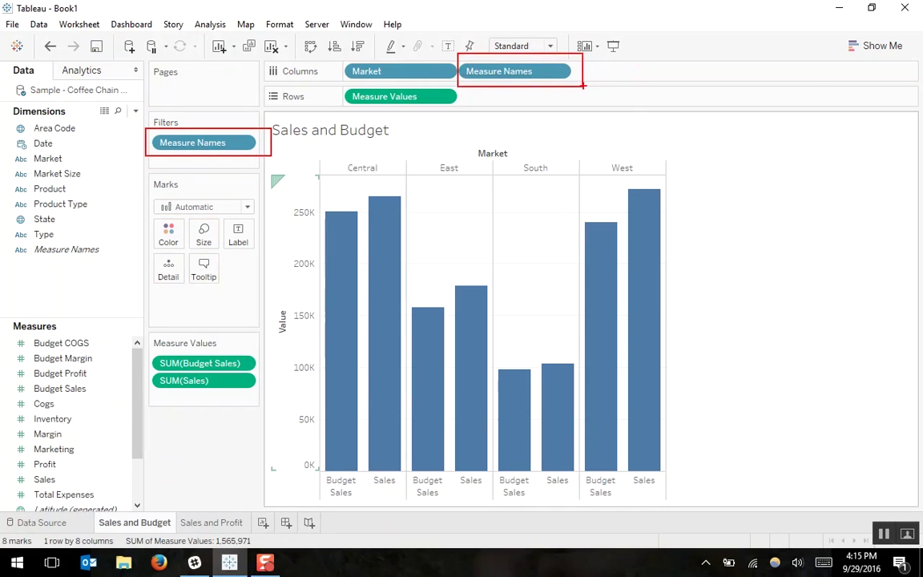
mouse_move(343, 81)
left_mouse_down()
mouse_move(481, 115)
mouse_move(474, 117)
left_mouse_up()
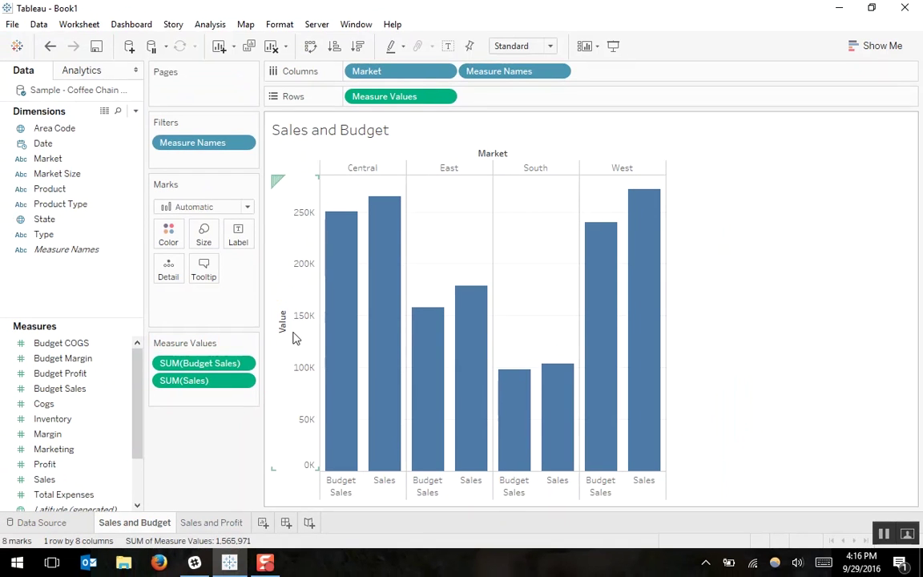
Step: Rename the Value axis to 'Dollars' and put Measure Names on Color: Budget Sales blue, Sales orange
right_click(296, 338)
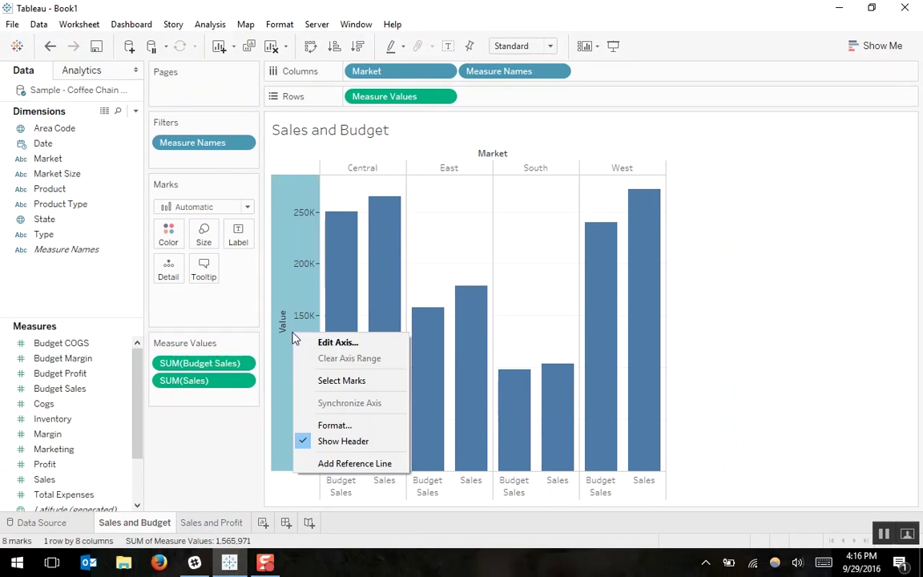
left_click(356, 343)
left_click(498, 326)
left_click_drag(499, 326, 412, 326)
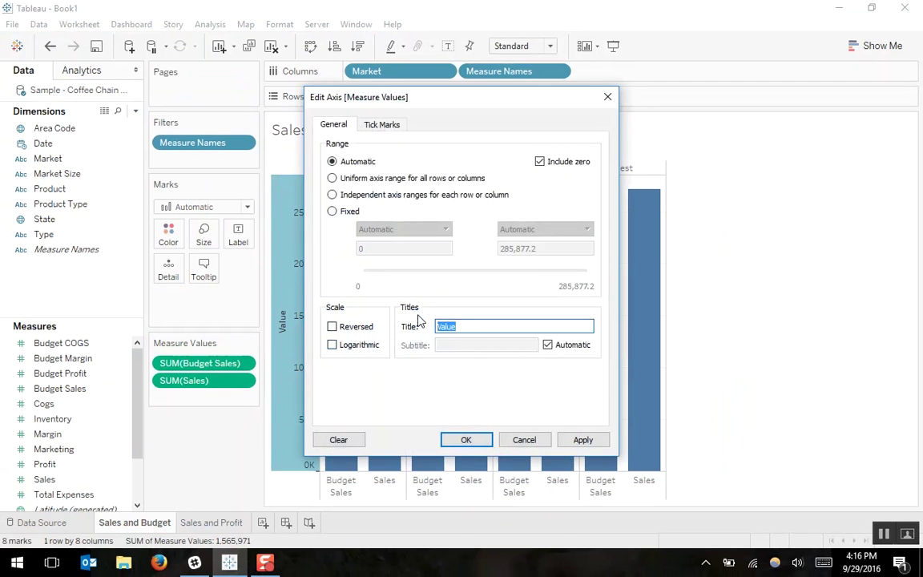
type("Dollars")
left_click(466, 439)
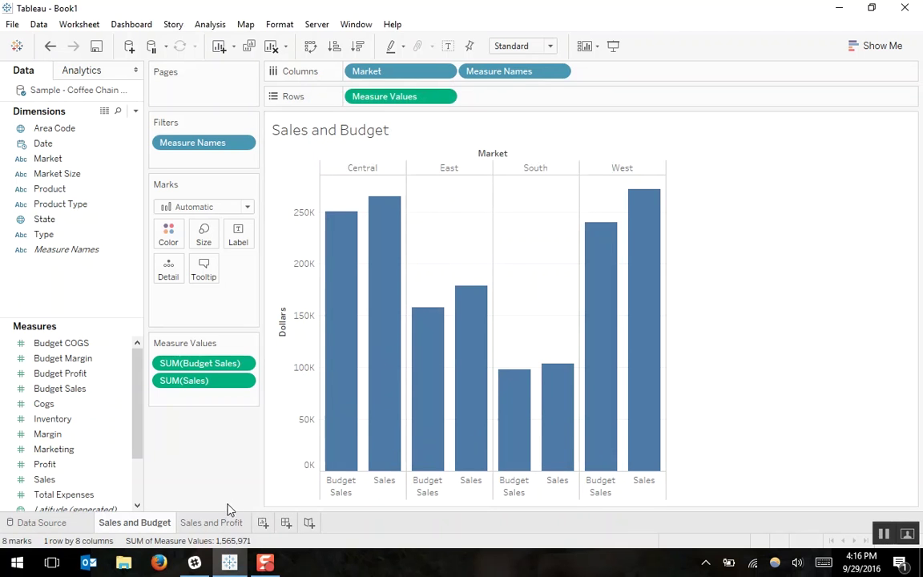
mouse_move(350, 358)
left_click_drag(499, 73, 156, 238)
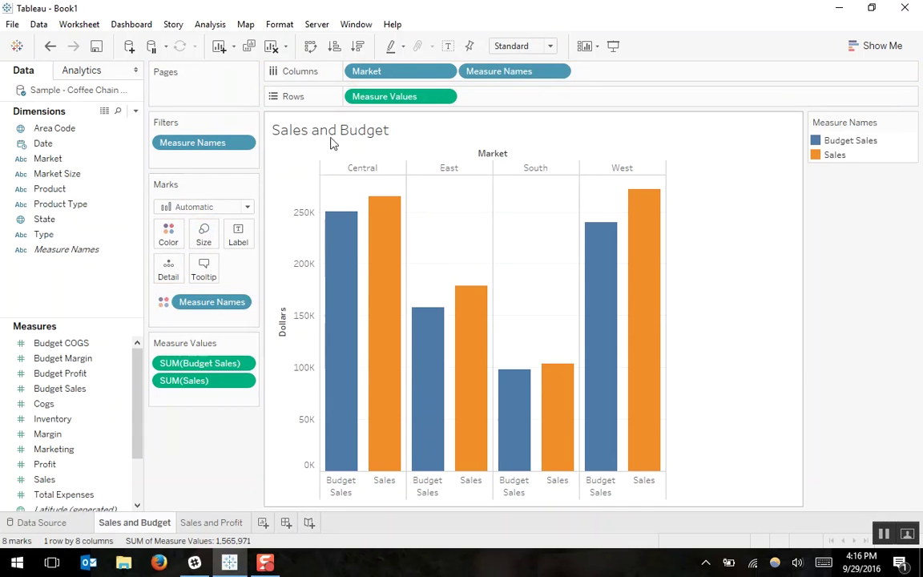
Step: Replace the sheet title text with 'Sales and Budget Sales'
double_click(378, 143)
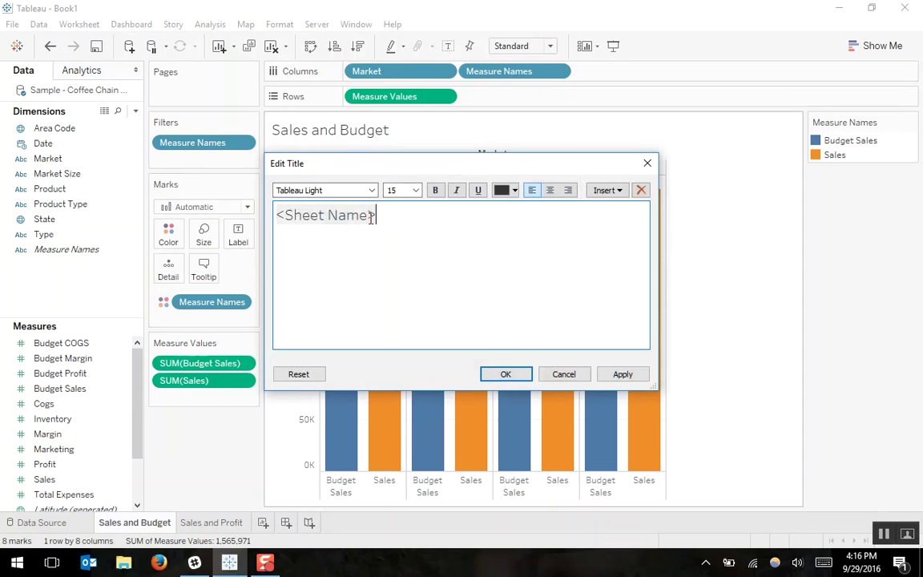
left_click_drag(374, 215, 278, 215)
key("BackSpace")
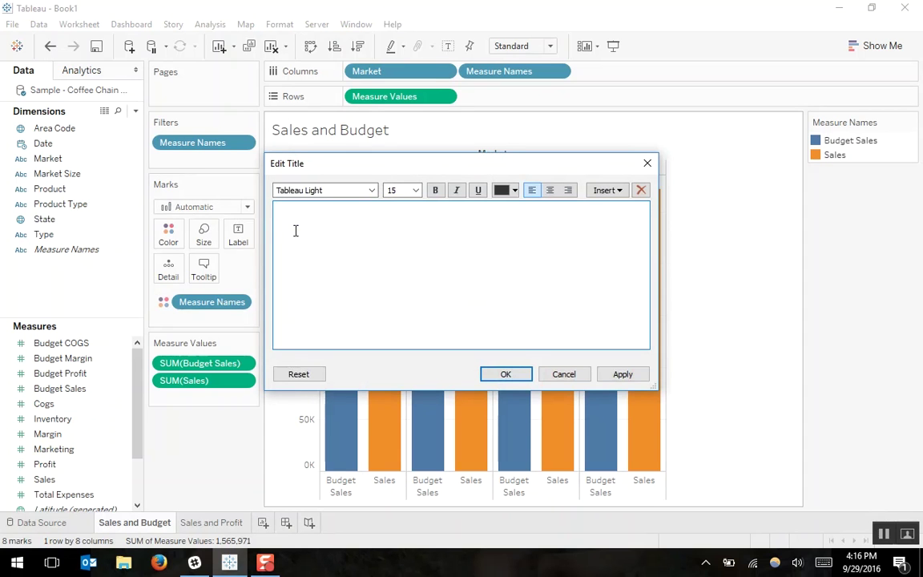
type("Sales and Budget Sales")
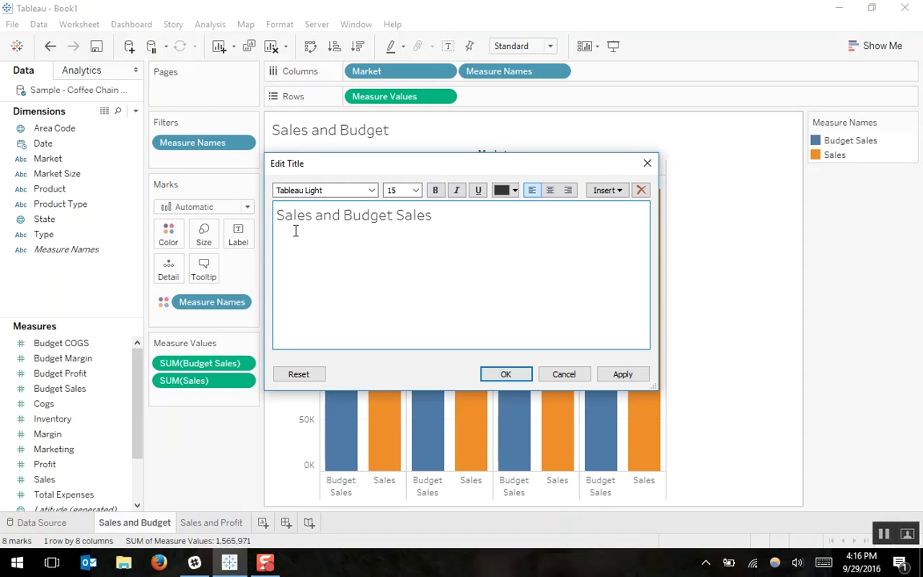
Step: Make 'Sales' bold orange and 'Budget Sales' bold blue in the title, then apply it
left_click_drag(313, 215, 226, 213)
left_click(516, 190)
left_click(532, 207)
left_click(435, 190)
left_click_drag(343, 215, 433, 215)
left_click(515, 190)
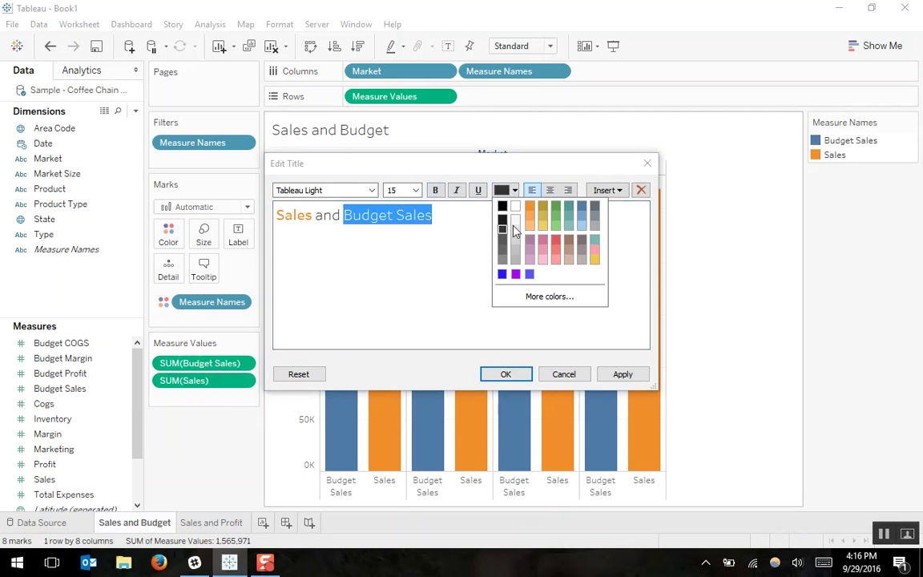
left_click(581, 207)
left_click(435, 190)
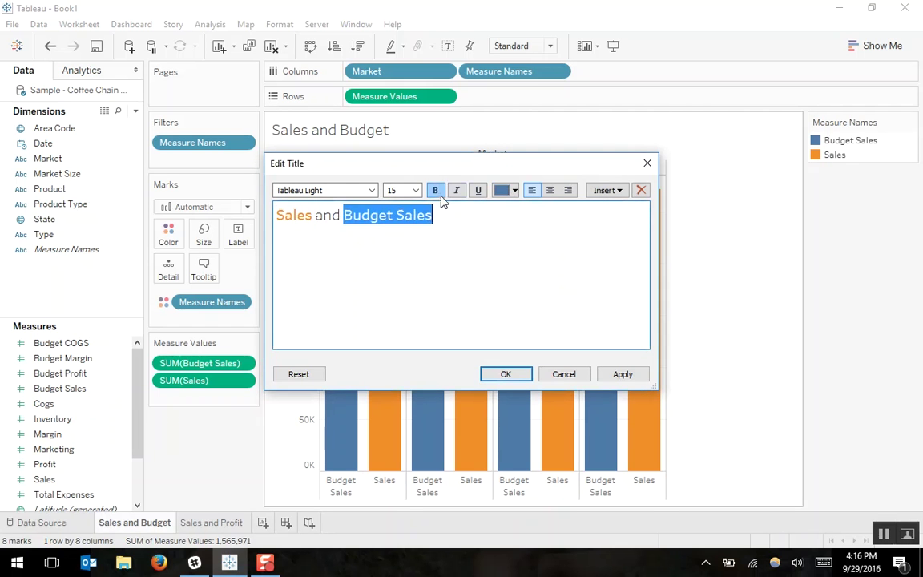
left_click(467, 215)
left_click(623, 374)
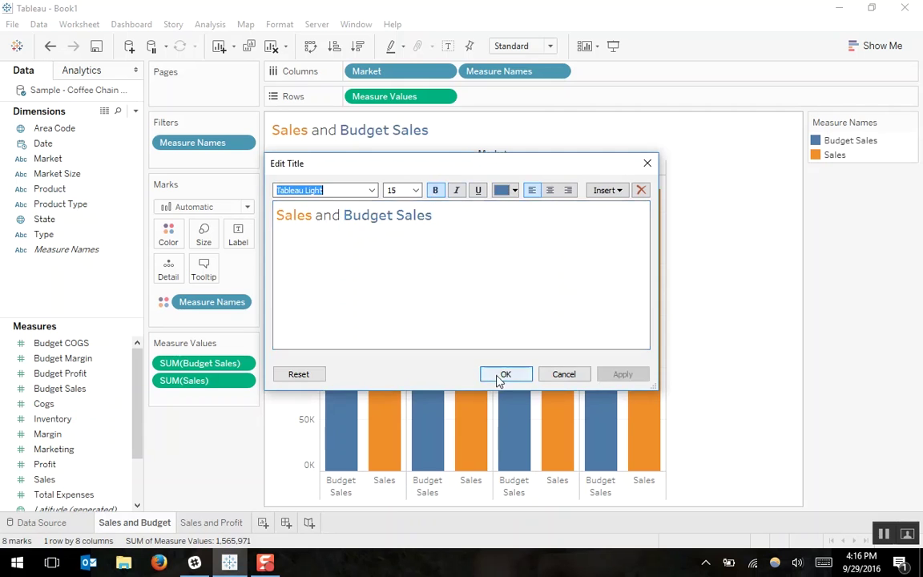
left_click(506, 374)
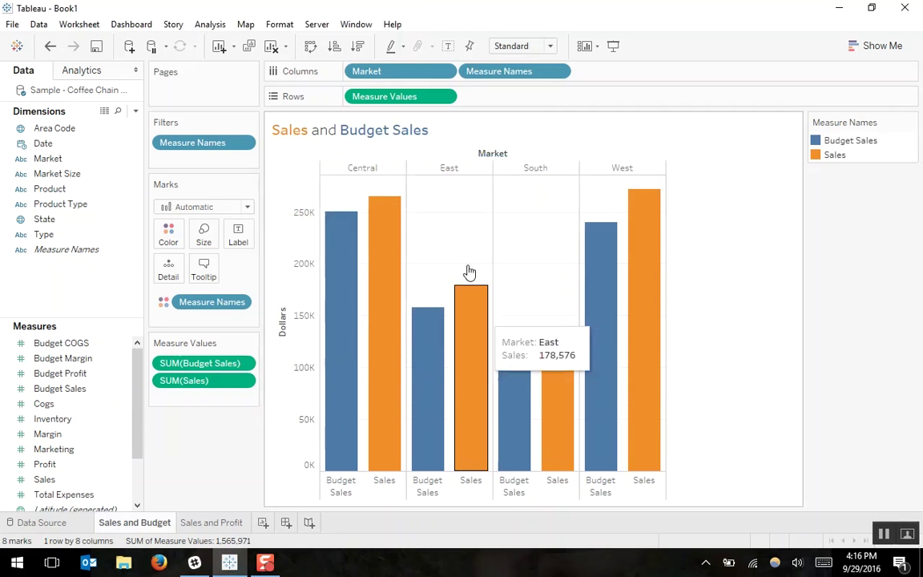
Step: Hide the colour legend and move to the Sales and Profit sheet
left_click(911, 122)
left_click(782, 245)
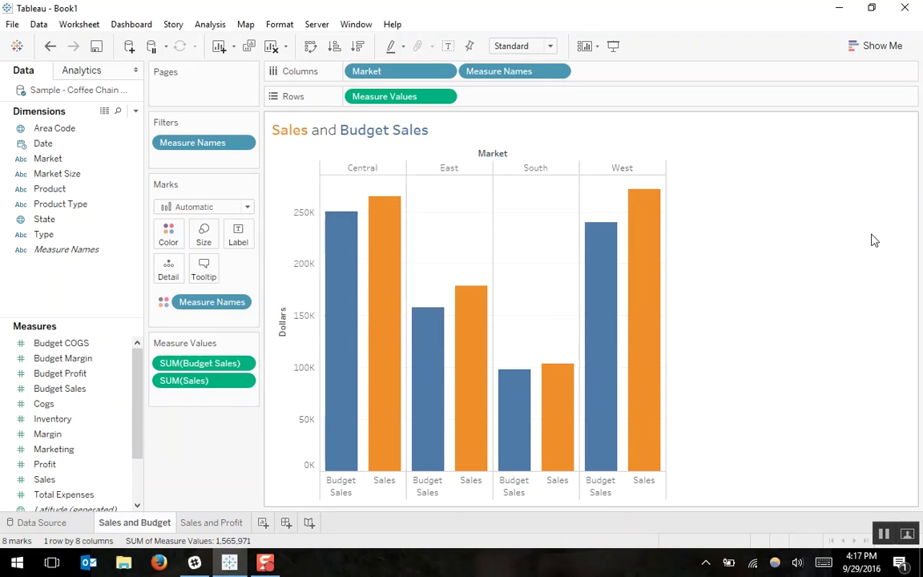
left_click(198, 527)
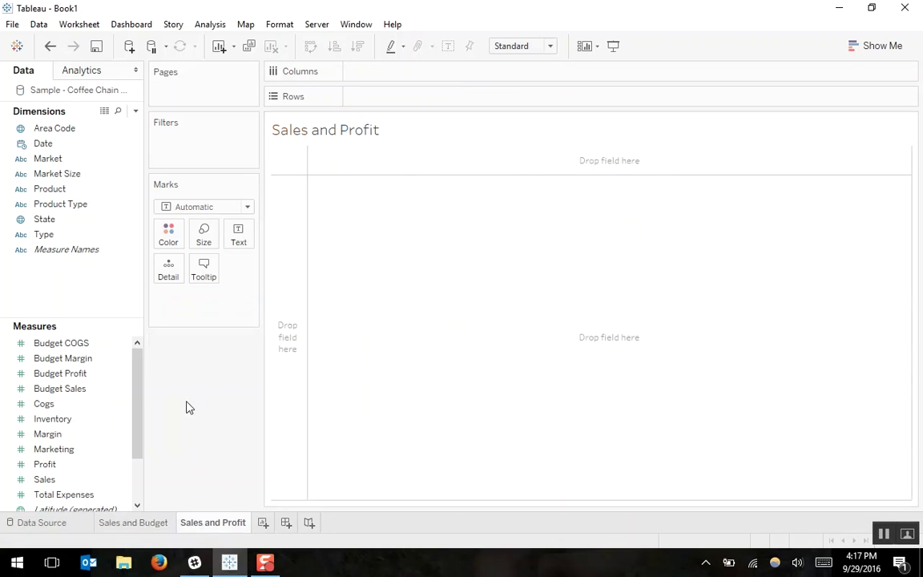
Step: Put Sales on Rows and Date on Columns
left_click(44, 480)
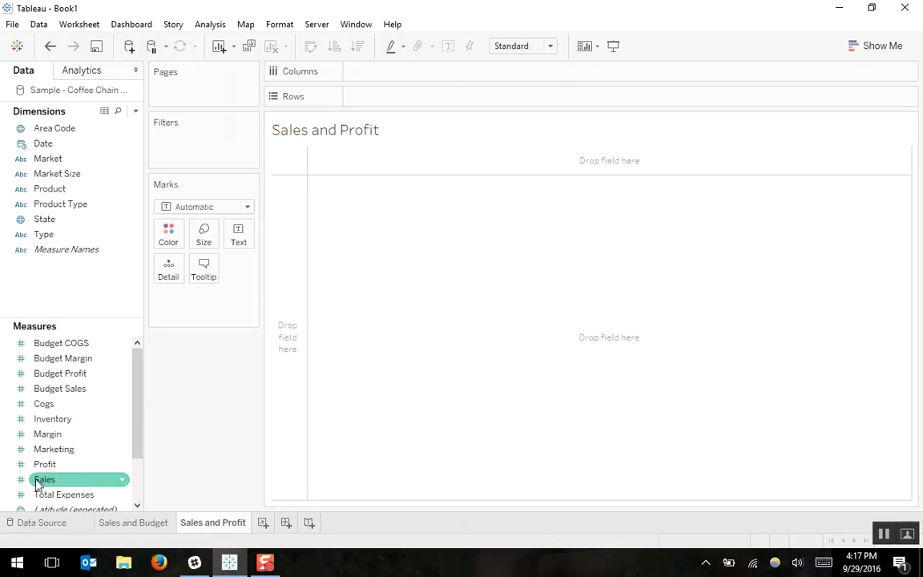
left_click_drag(44, 480, 358, 103)
left_click(73, 144)
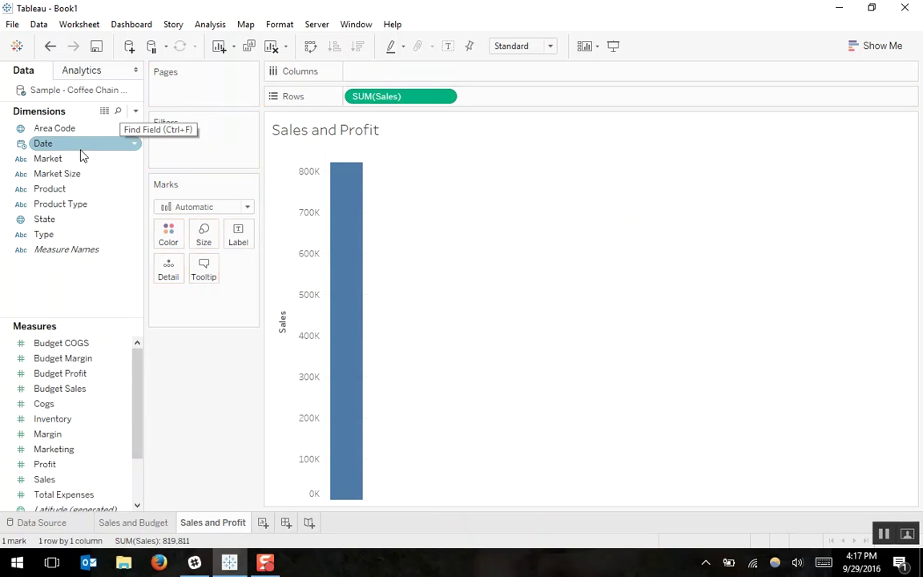
mouse_move(63, 151)
left_mouse_down()
mouse_move(151, 149)
mouse_move(391, 80)
mouse_move(370, 71)
left_mouse_up()
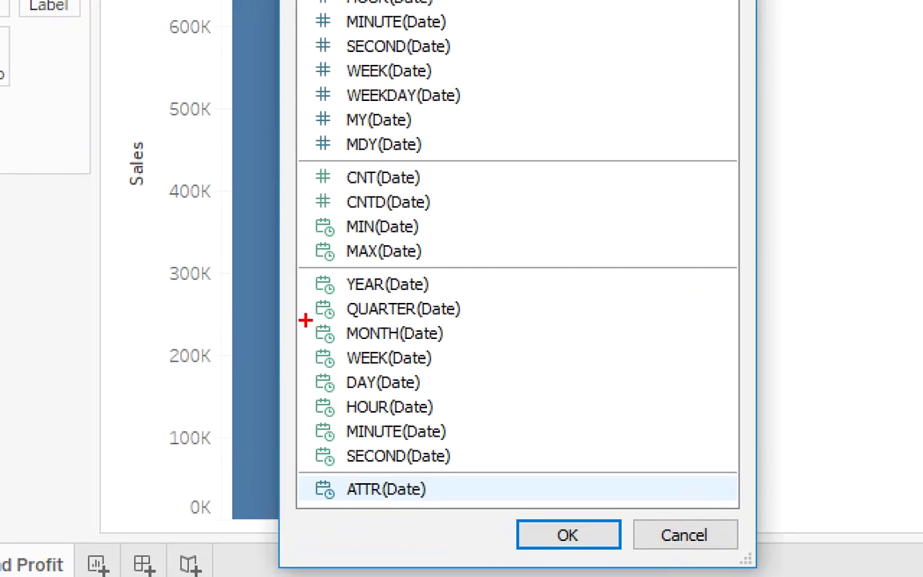
Step: Set Date to continuous MONTH(Date) for a monthly Sales line, and drop Profit onto the Sales axis
left_click_drag(366, 399, 448, 405)
left_click_drag(469, 329, 484, 344)
key("Escape")
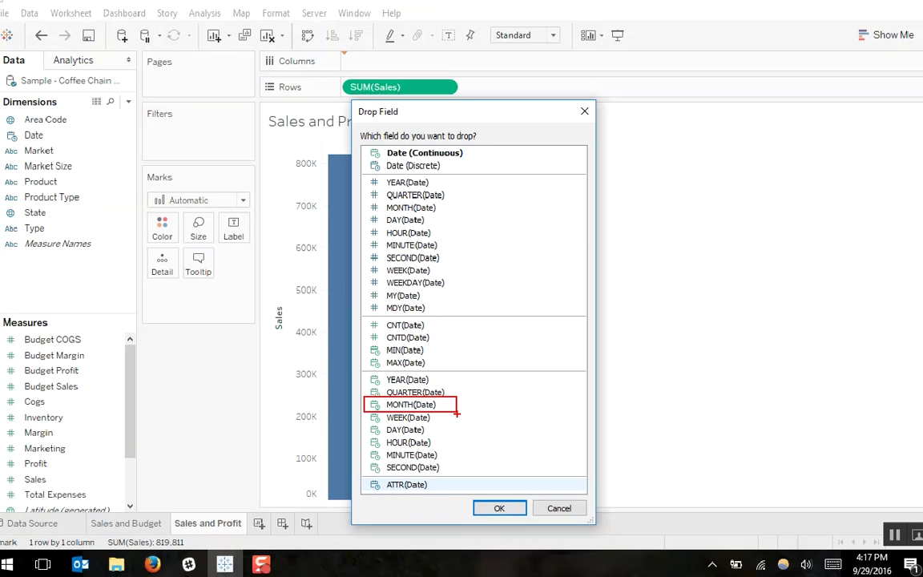
left_click(411, 406)
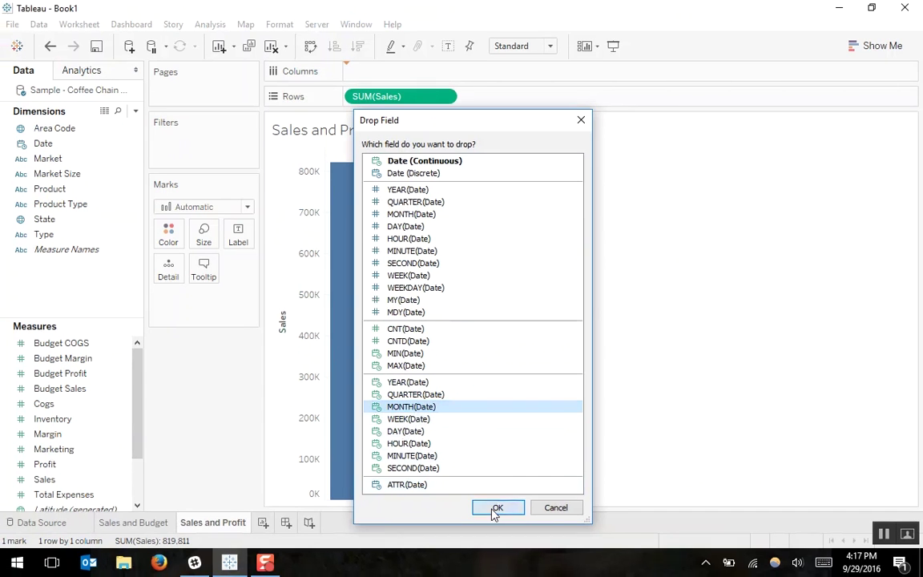
left_click(497, 507)
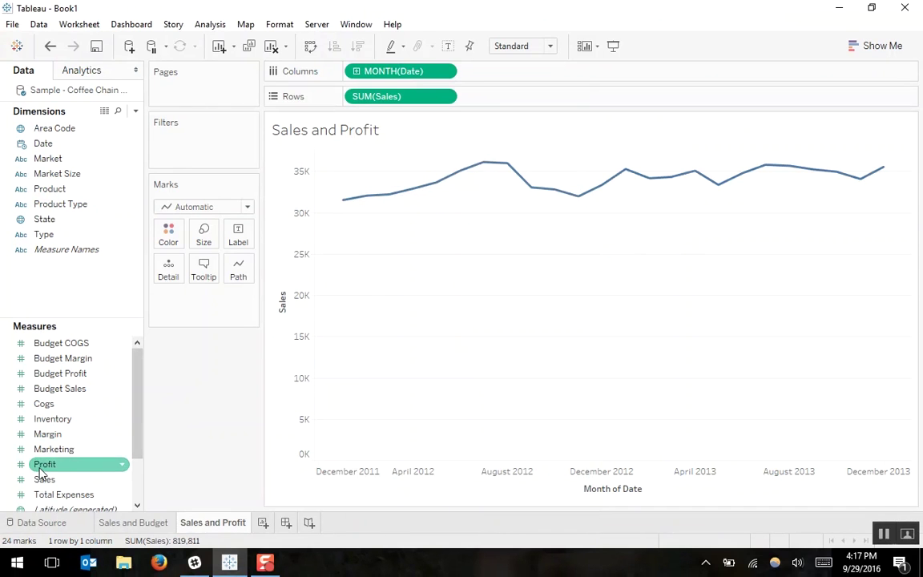
left_click_drag(40, 473, 285, 351)
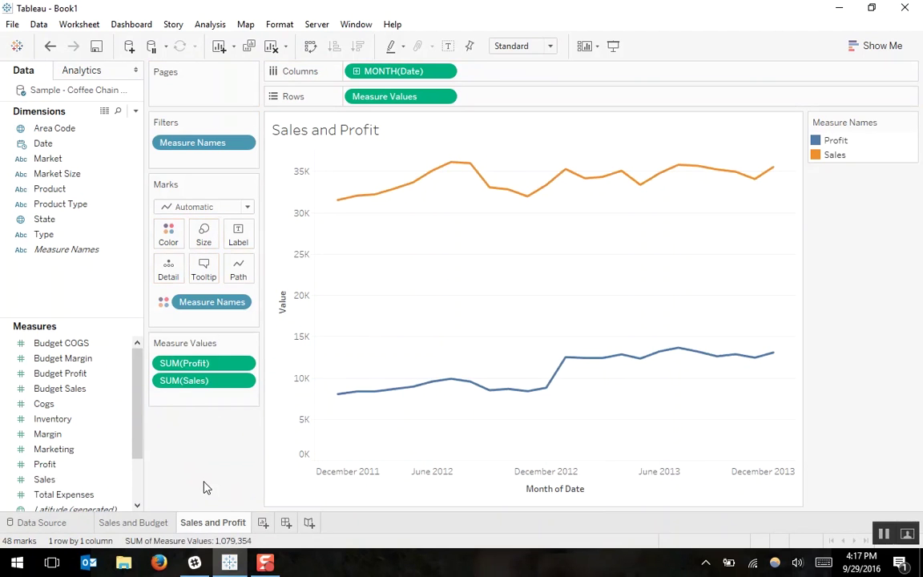
Step: Rename the shared Value axis of the Sales and Profit lines to 'Dollars'
mouse_move(489, 186)
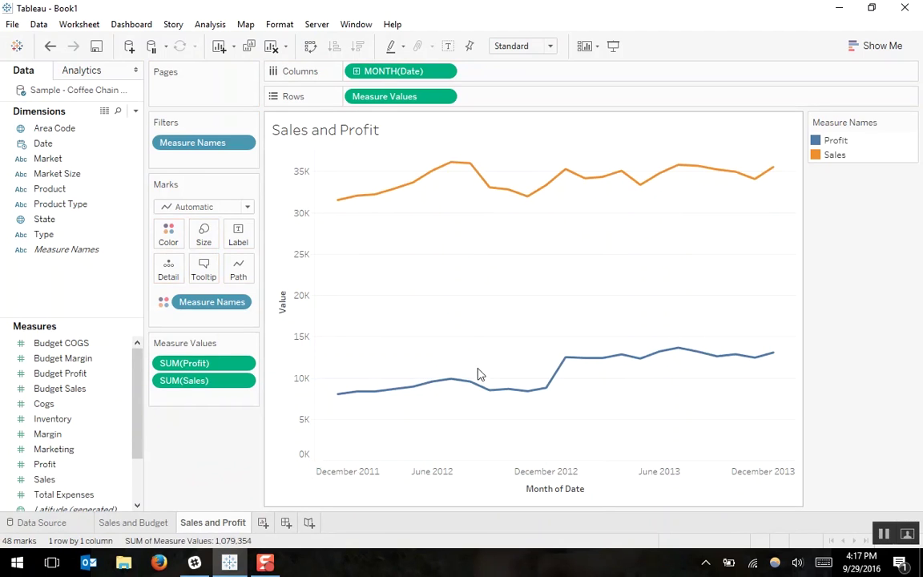
mouse_move(480, 389)
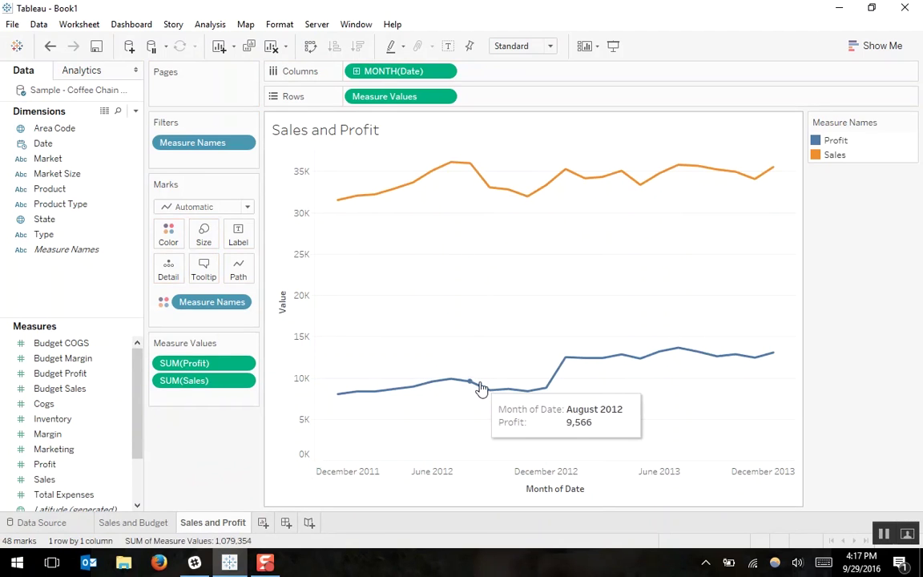
right_click(293, 311)
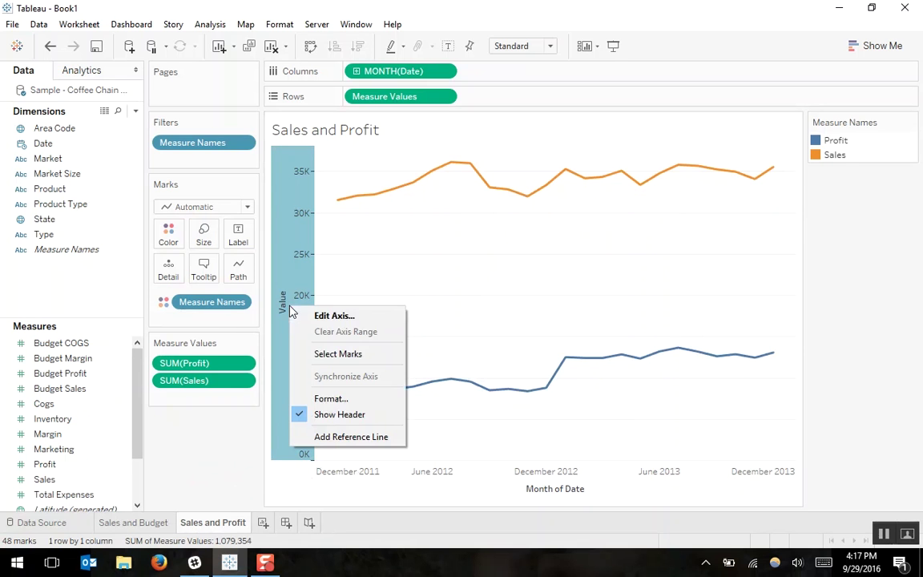
left_click(358, 321)
left_click_drag(521, 329, 387, 329)
type("Dollars")
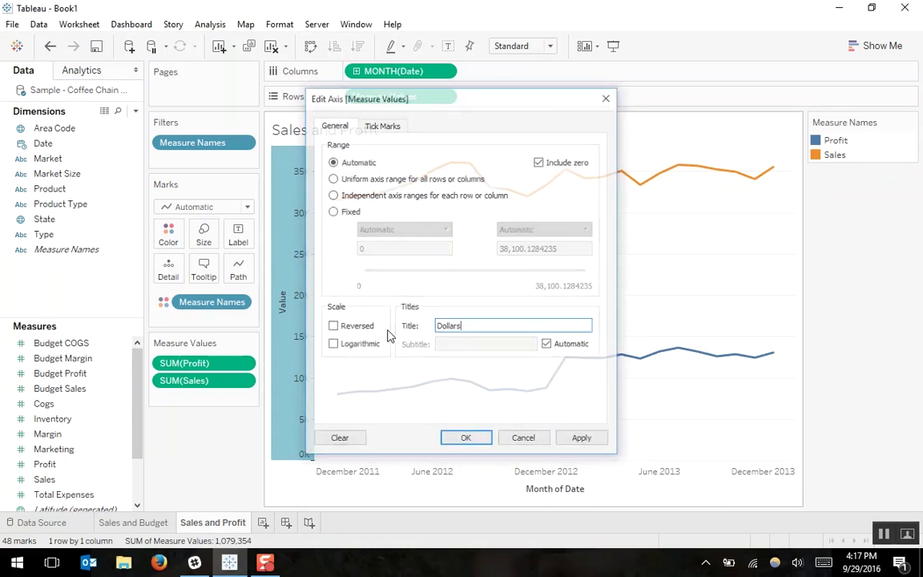
key("Return")
left_click(388, 335)
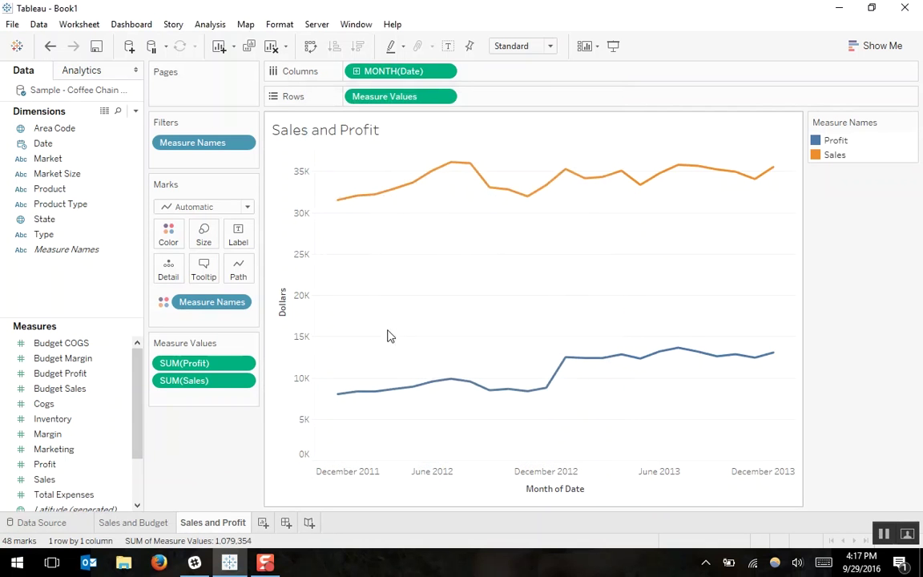